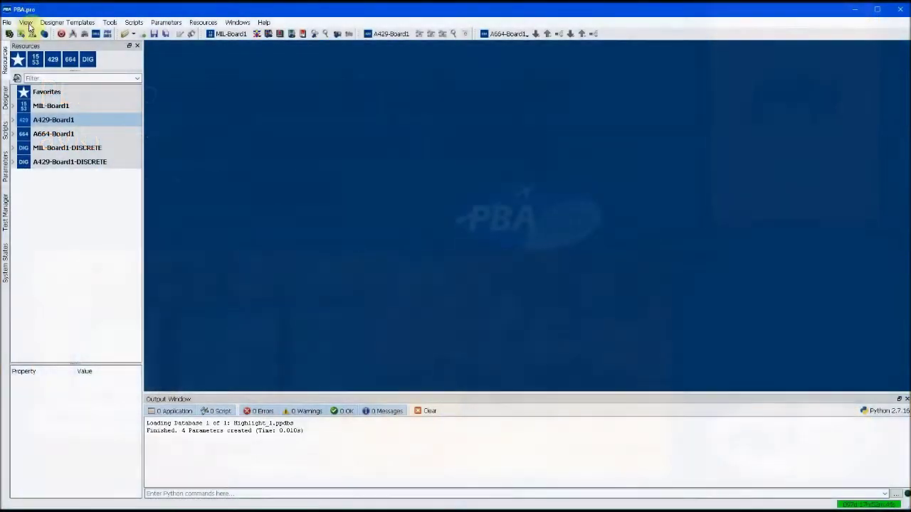
Open the View menu to reach its Layout submenu of saved window layouts
click(27, 22)
Load the Layout3 window arrangement and start 1553 bus monitoring with session capture
mouse_move(85, 207)
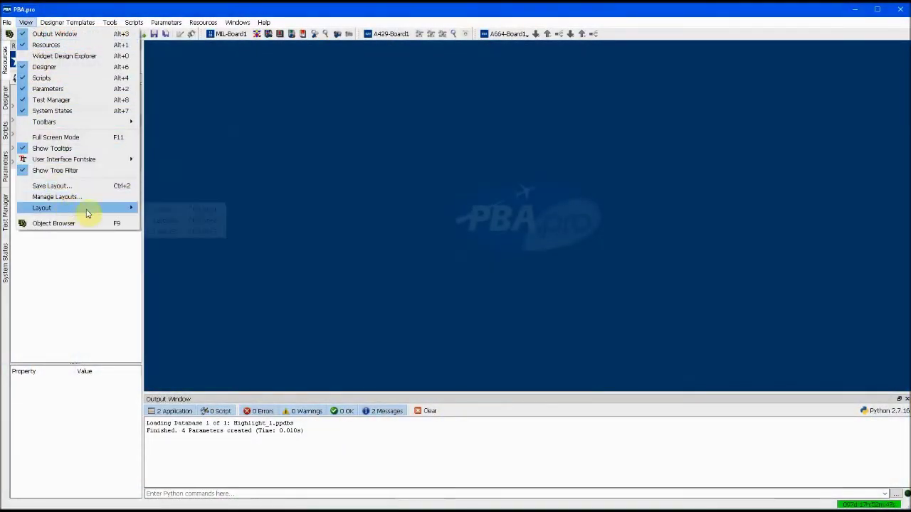
click(178, 231)
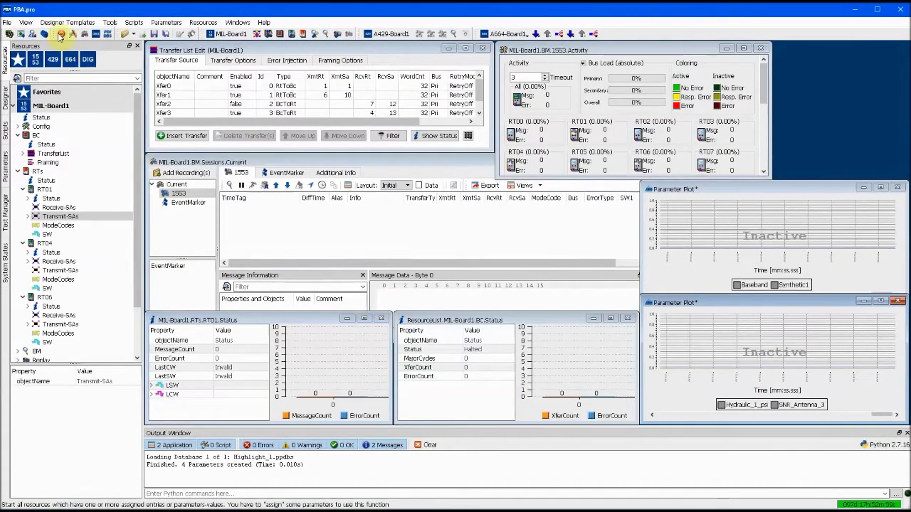
click(326, 34)
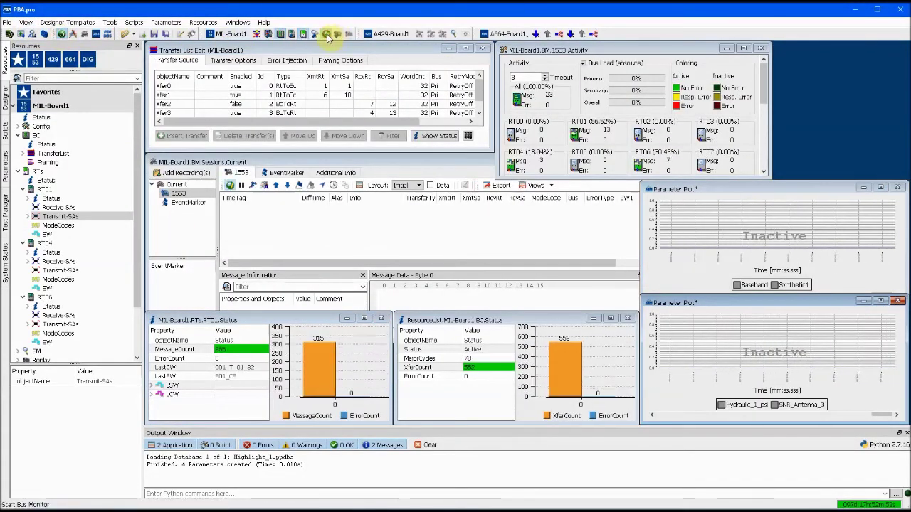
click(262, 186)
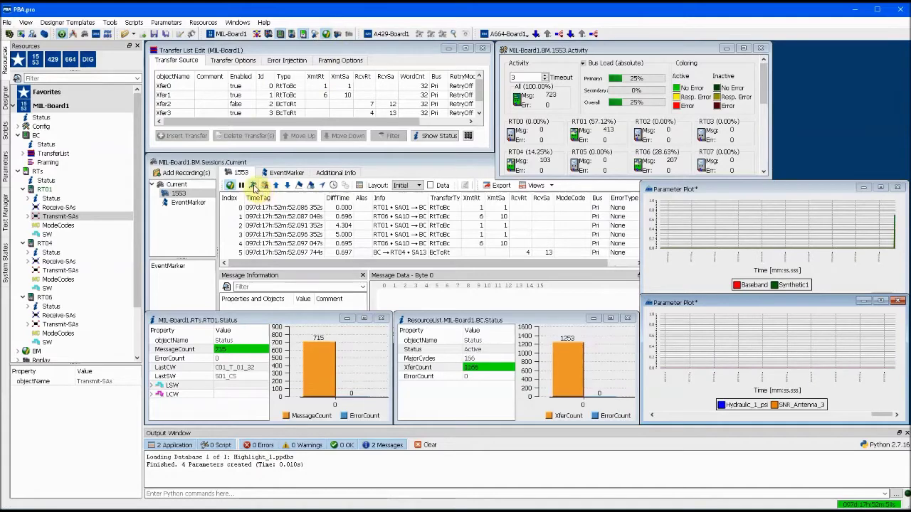
Bring the session log, parameter plot, BC, RT01 status and 1553 activity windows forward
click(252, 185)
click(676, 266)
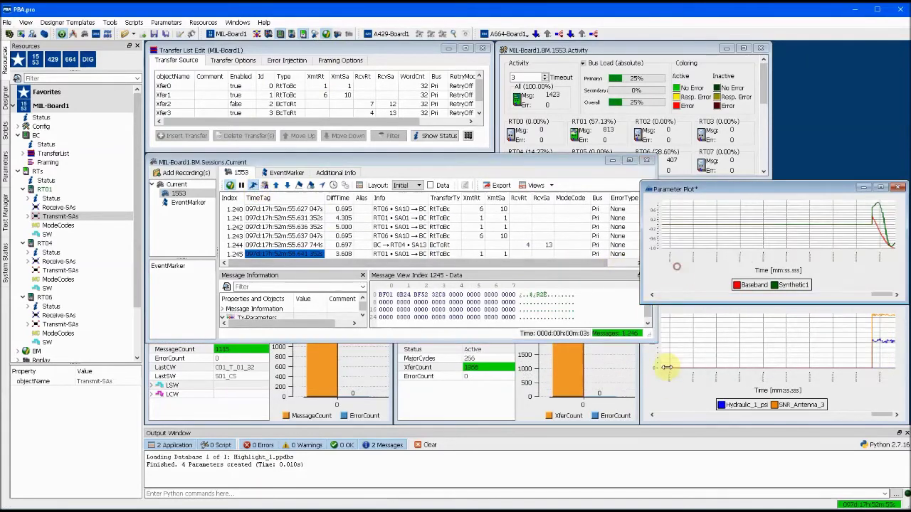
click(491, 411)
click(236, 409)
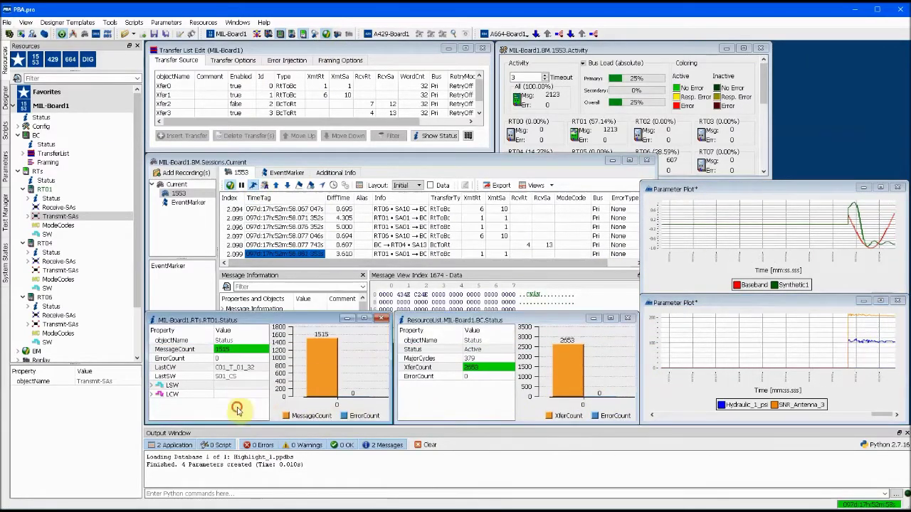
click(684, 55)
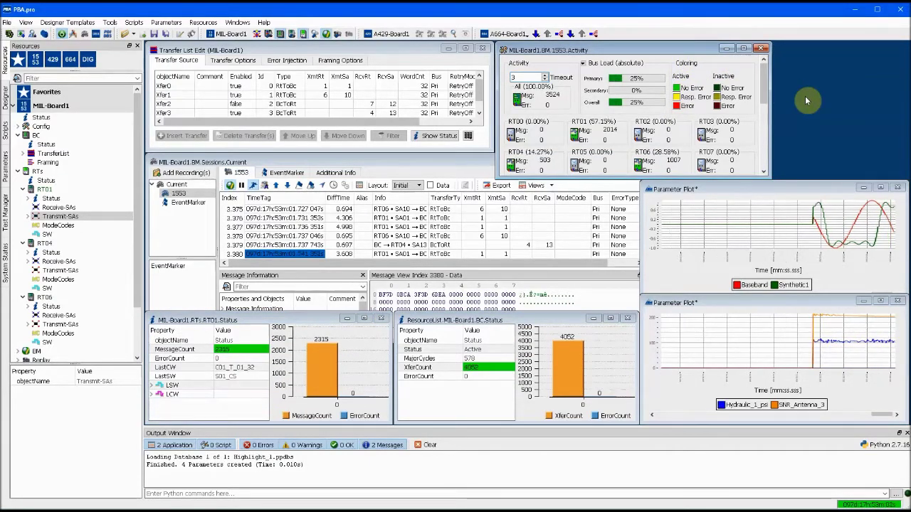
Set transfer Xfer2's Enabled value to true in Transfer List Edit
click(254, 105)
click(254, 105)
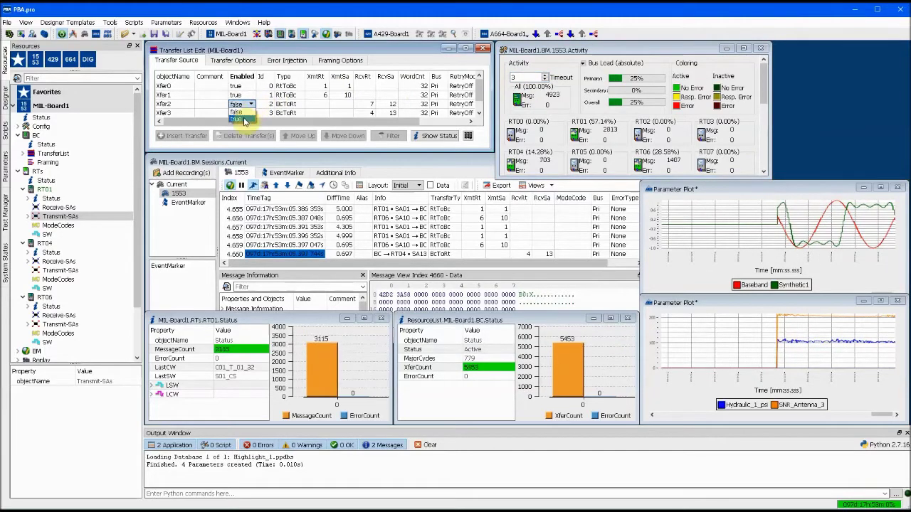
click(241, 114)
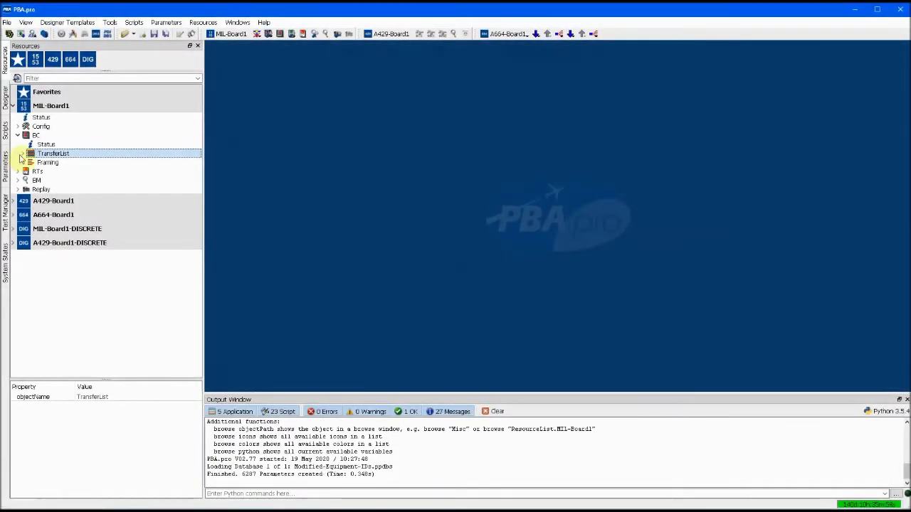
Expand TransferList > Xfer0 > DataBuffer to list its ICD parameters
click(22, 154)
click(28, 163)
click(32, 207)
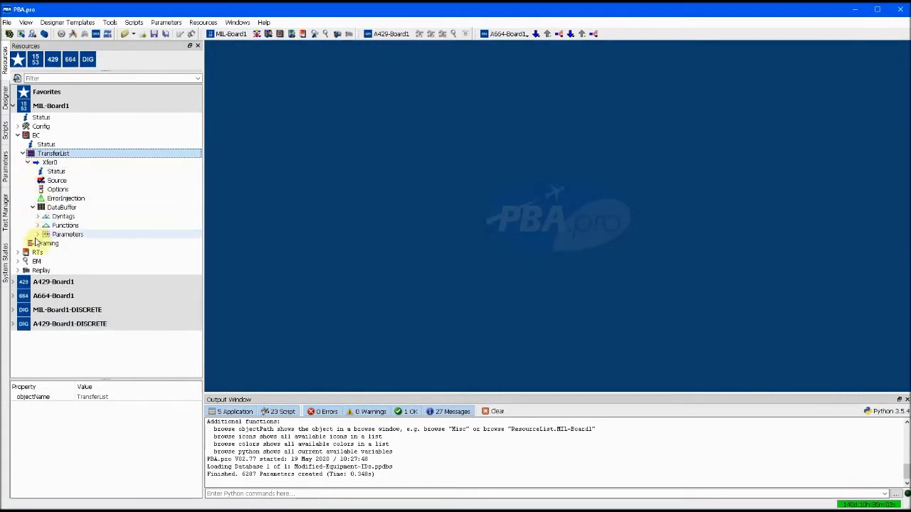
click(38, 234)
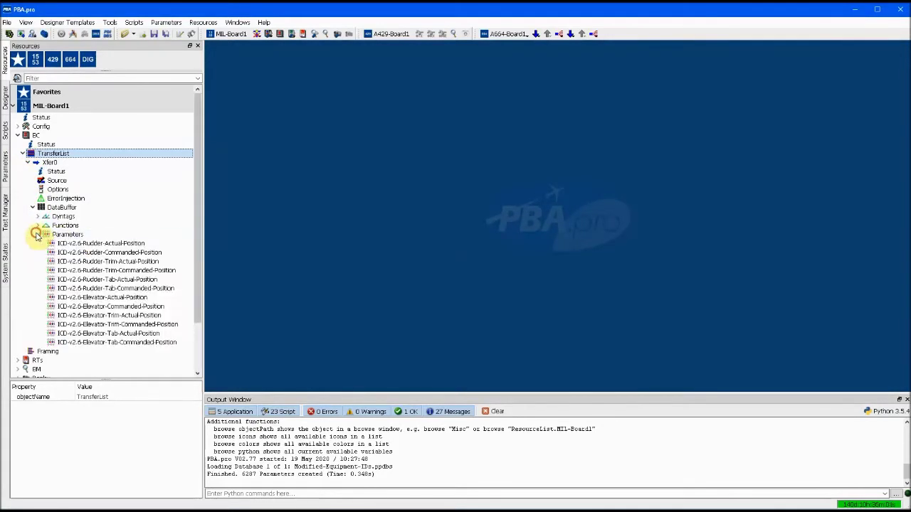
Open the Recording Display and add ICD-v2.6-Elevator-Commanded-Position to the Assign list
click(327, 35)
click(335, 39)
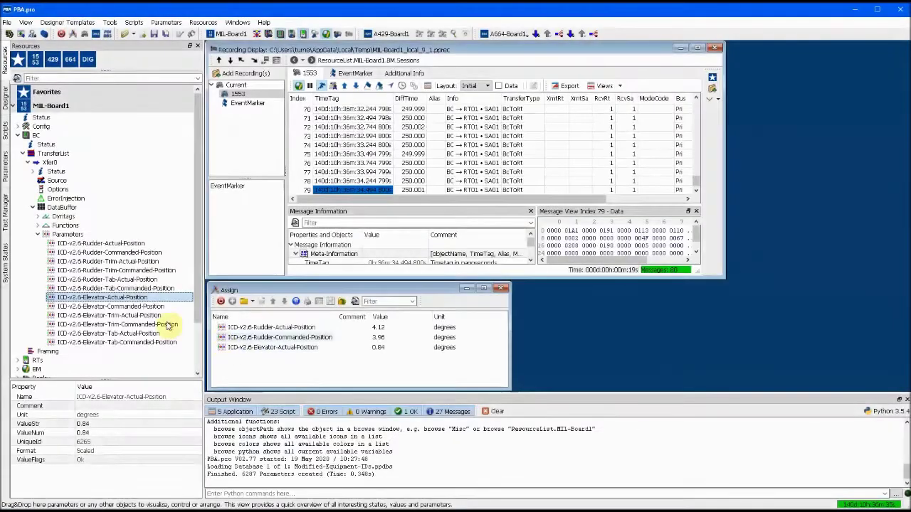
click(118, 299)
click(122, 307)
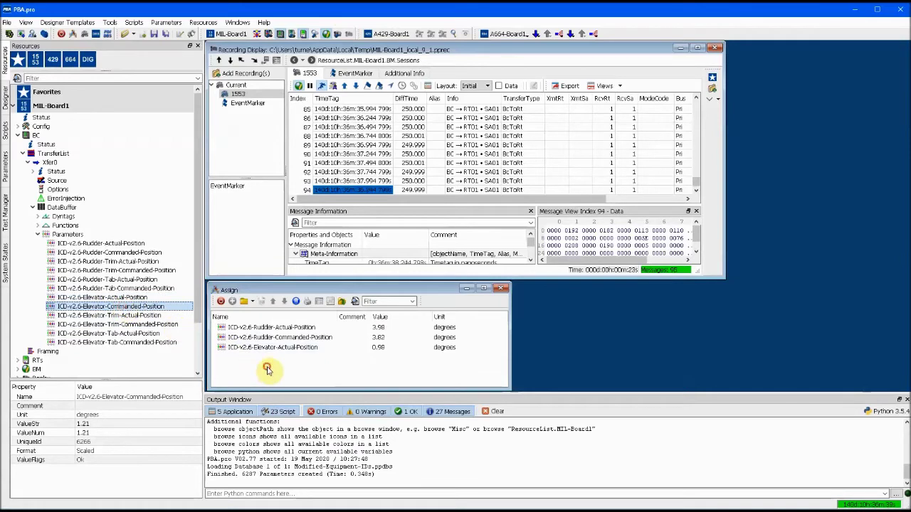
drag(267, 369, 267, 371)
In the Parameters browser, expand A664 > A664_1 > VL_0 > Primary-Stats > GlobalParameters
click(5, 160)
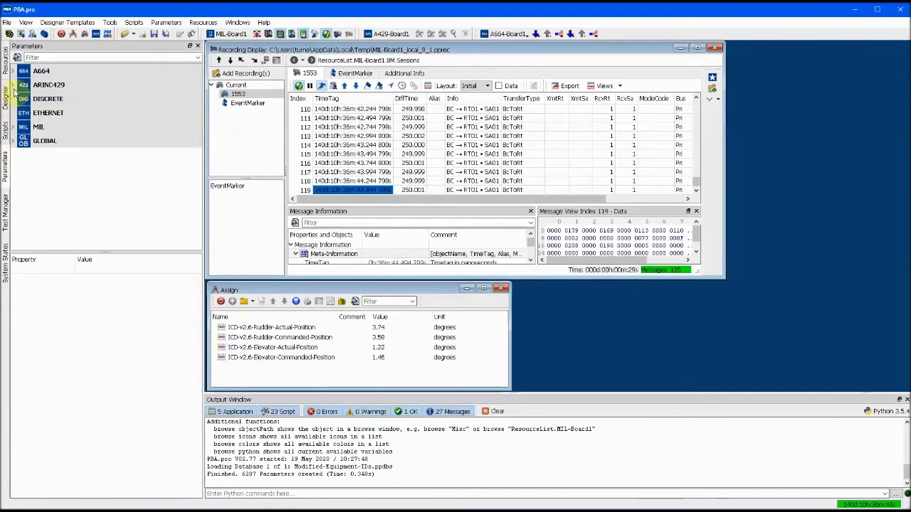
click(12, 72)
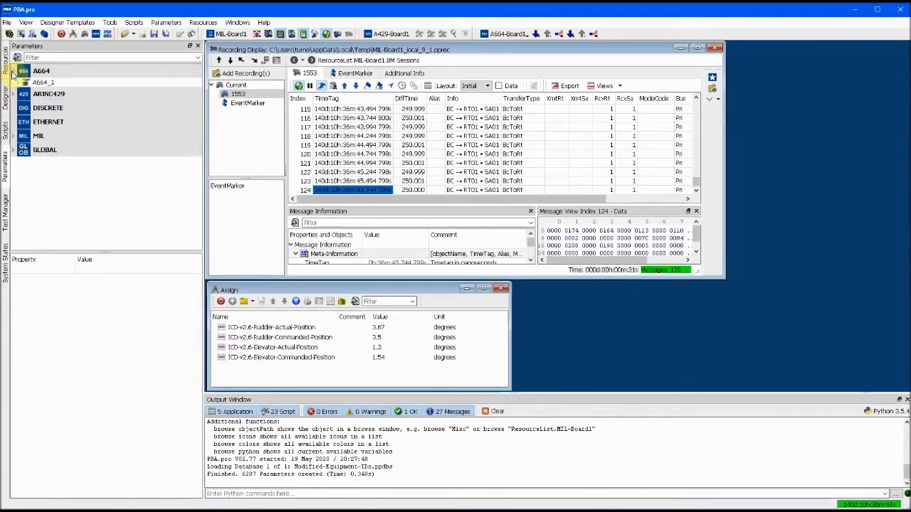
click(17, 82)
click(23, 92)
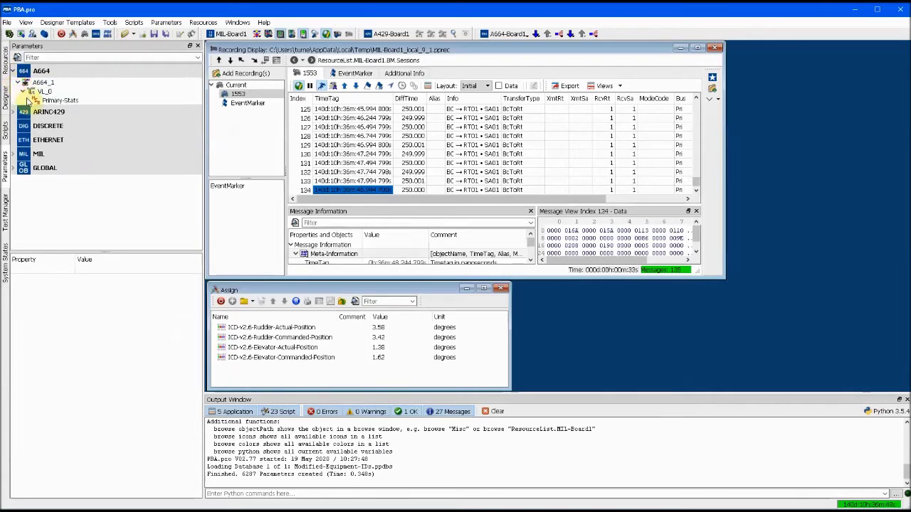
click(28, 101)
click(32, 109)
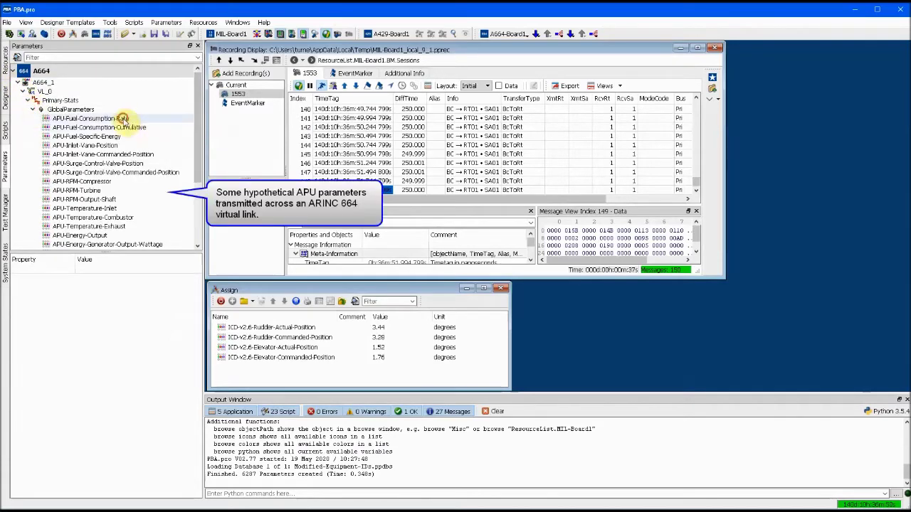
Step through the APU parameters' properties and formats, starting with APU-Fuel-Consumption-Cumulative
click(99, 127)
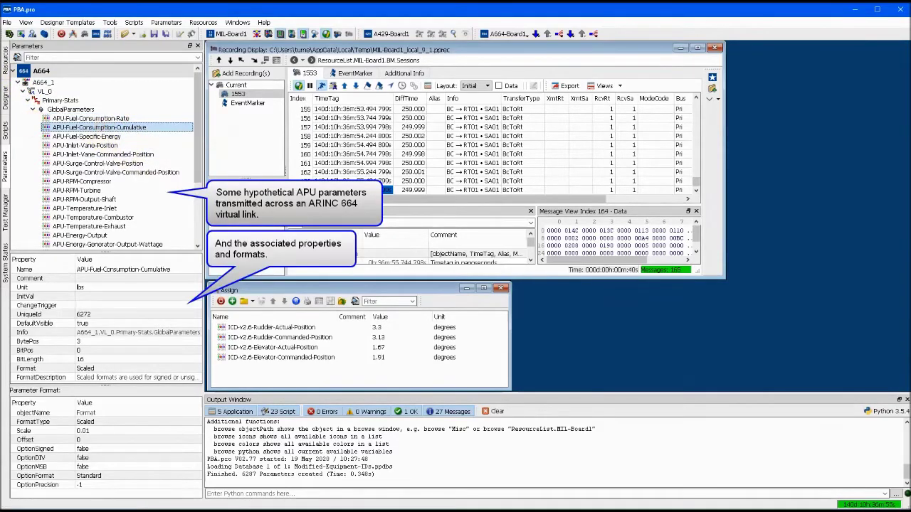
click(86, 135)
key(Down)
key(Down)
key(Down)
key(Down)
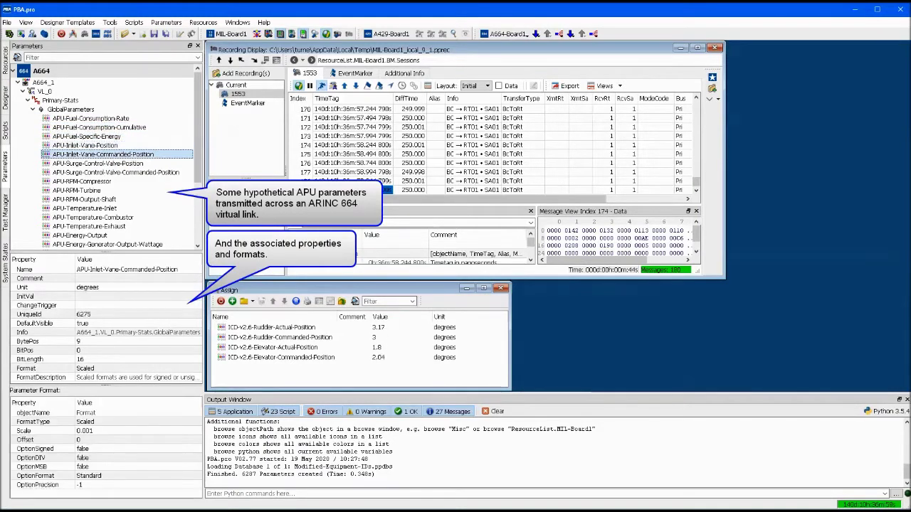
drag(197, 110, 199, 176)
Expand ARINC429 Flight-Management-Computer-(702) CHANNEL_1 and inspect its Distance to Go and Longitude labels
double_click(182, 178)
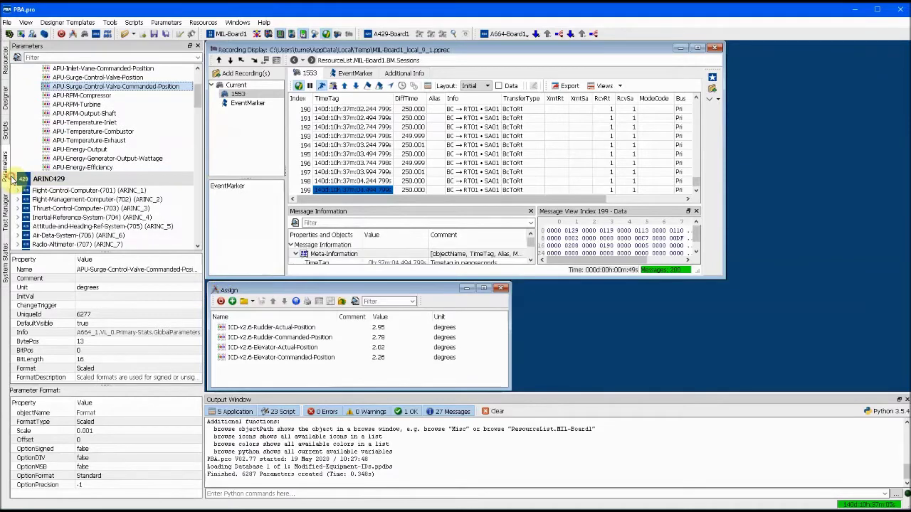
scroll(199, 110, down, 1)
scroll(199, 110, down, 3)
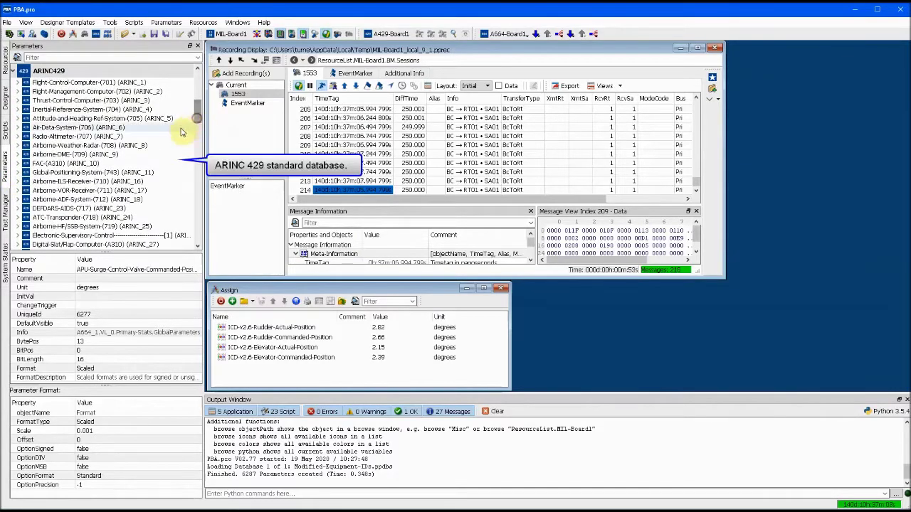
click(18, 91)
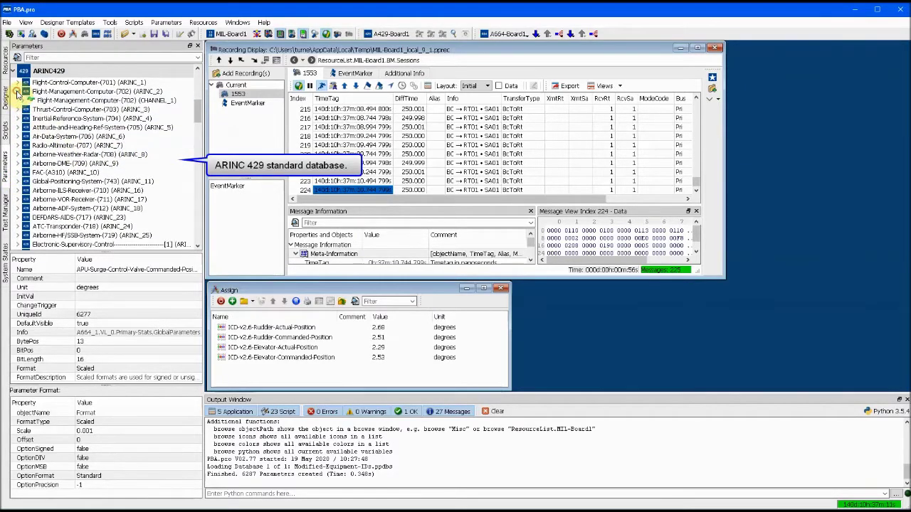
click(21, 100)
click(57, 111)
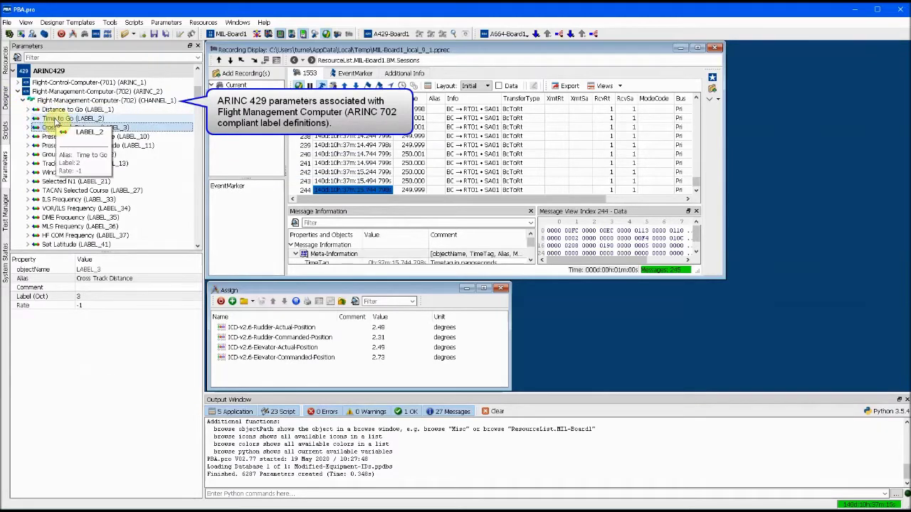
click(96, 145)
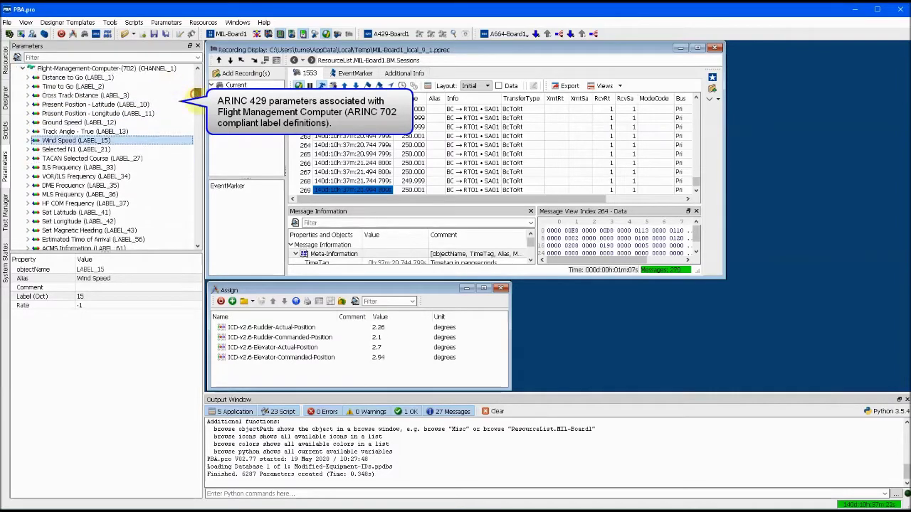
Scroll further down and drag the splitter lower to enlarge the parameter tree
scroll(197, 106, down, 3)
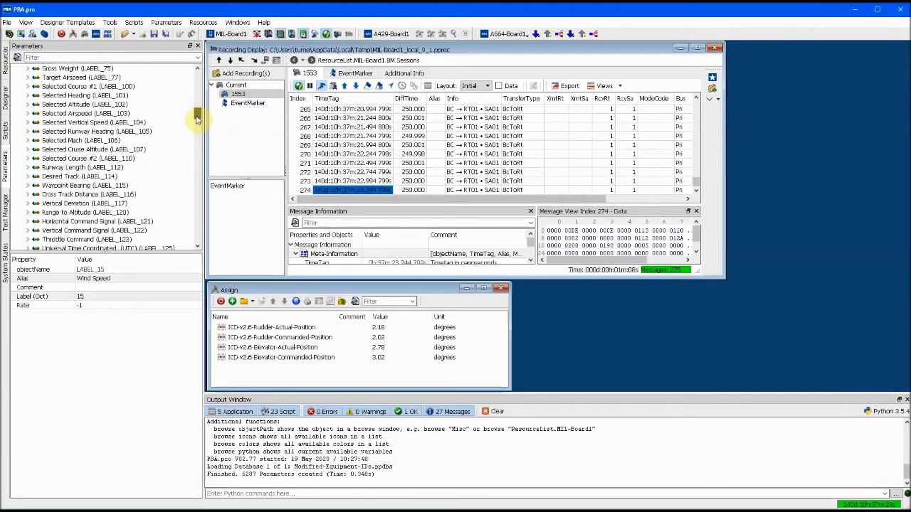
drag(196, 128, 198, 167)
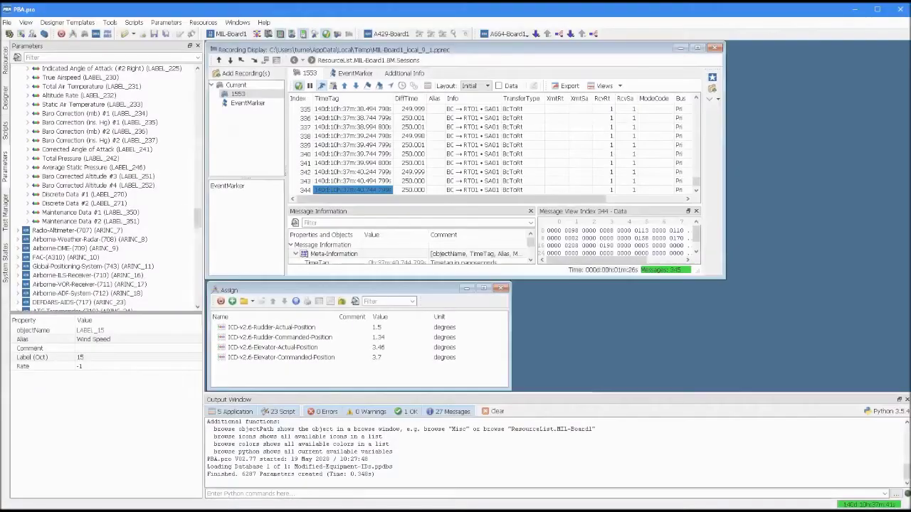
drag(107, 313, 110, 439)
drag(199, 297, 197, 400)
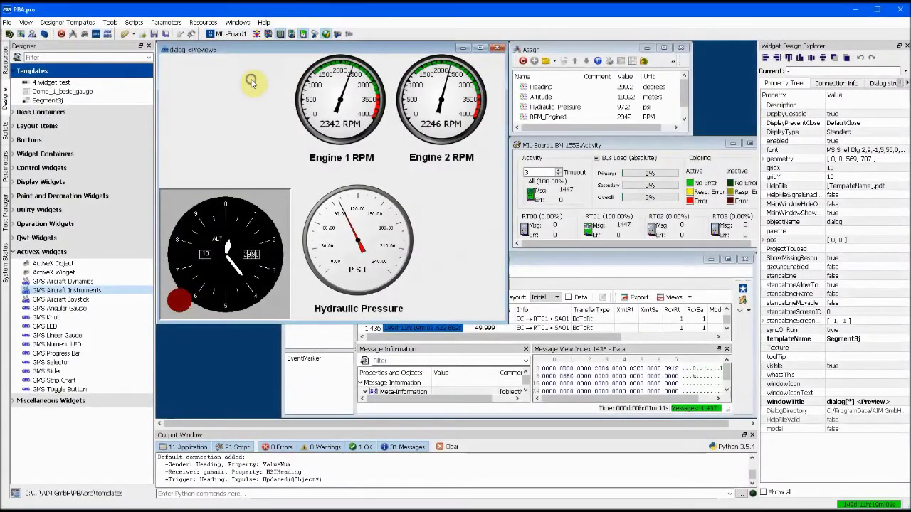
Take the gauge panel out of Preview and place a GMS Aircraft Instrument top-left
right_click(252, 82)
click(268, 82)
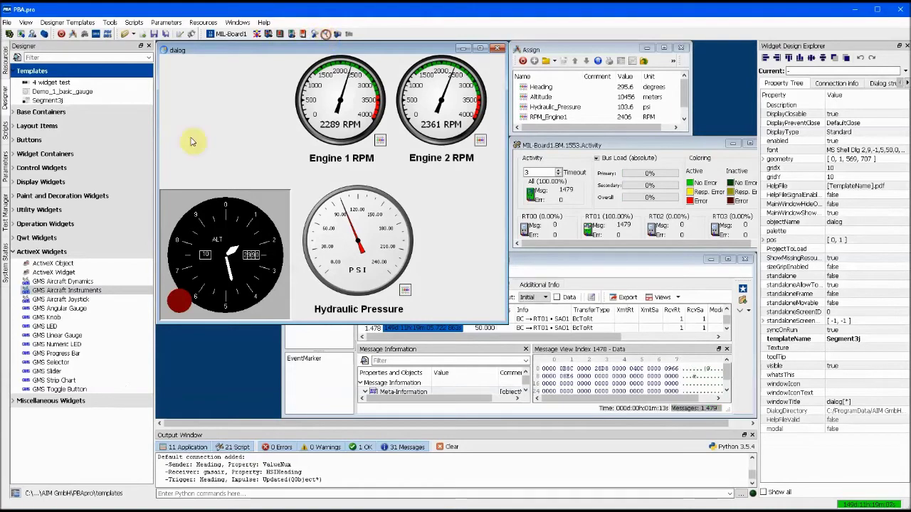
click(43, 291)
drag(151, 182, 290, 189)
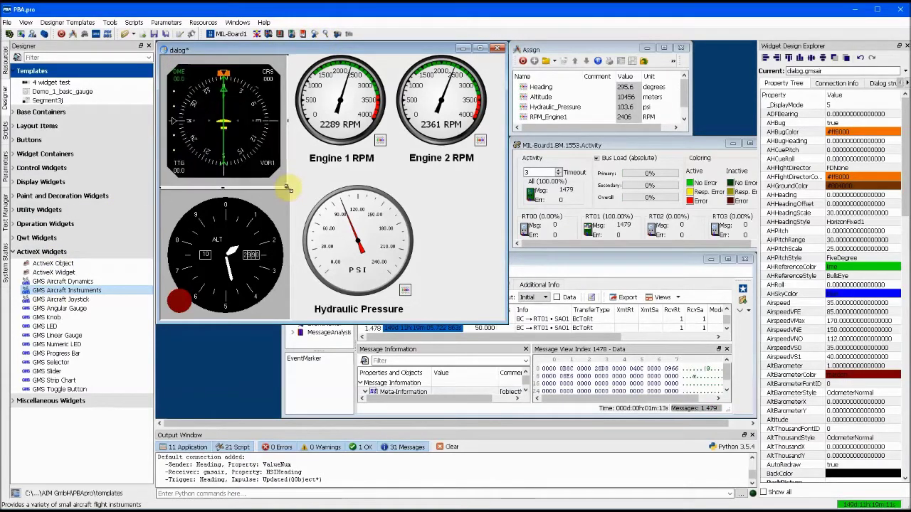
Bind the Resources Heading parameter to the instrument using its numeric value interface
click(5, 61)
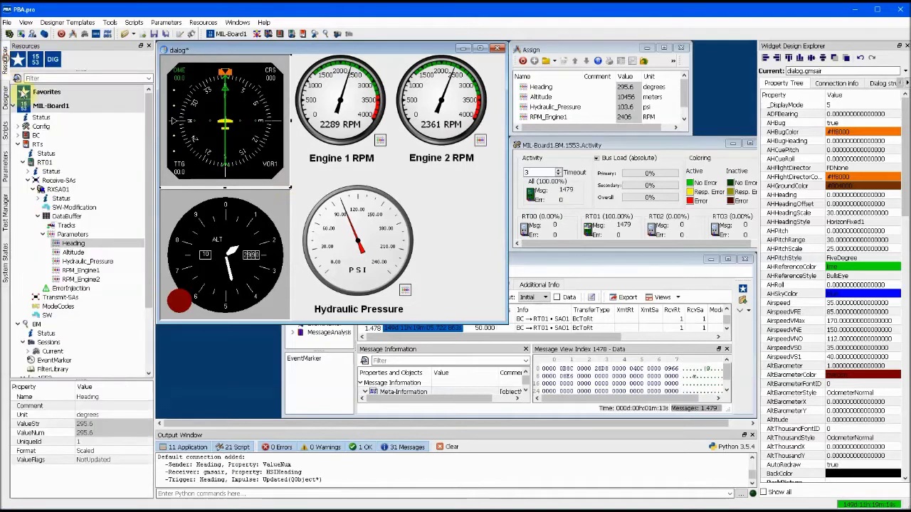
click(74, 246)
drag(73, 244, 188, 175)
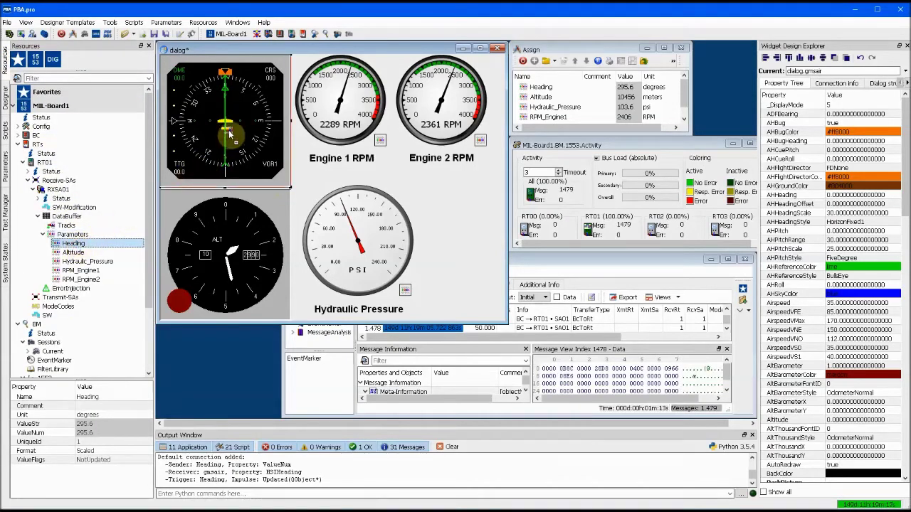
drag(229, 134, 230, 135)
click(447, 281)
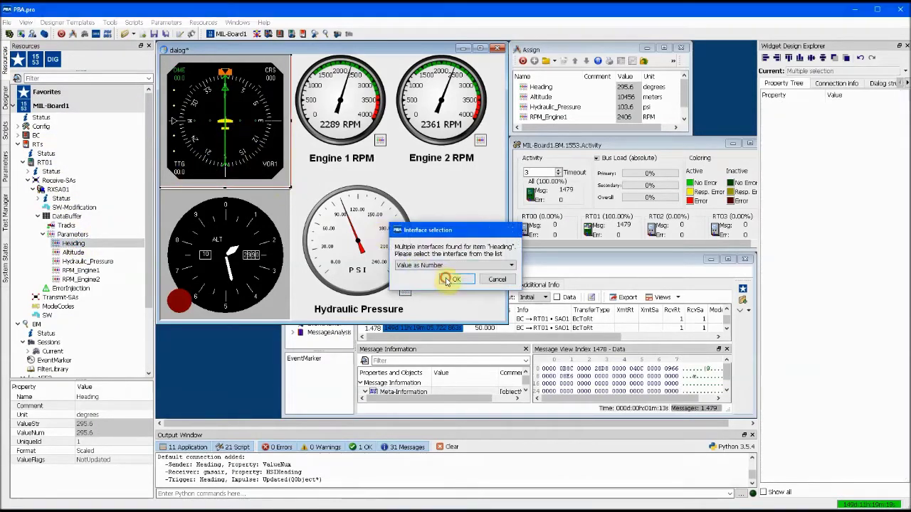
Return the gauge panel to Preview, clear the Bus Monitor, then start the RTs and BC
right_click(441, 223)
click(475, 227)
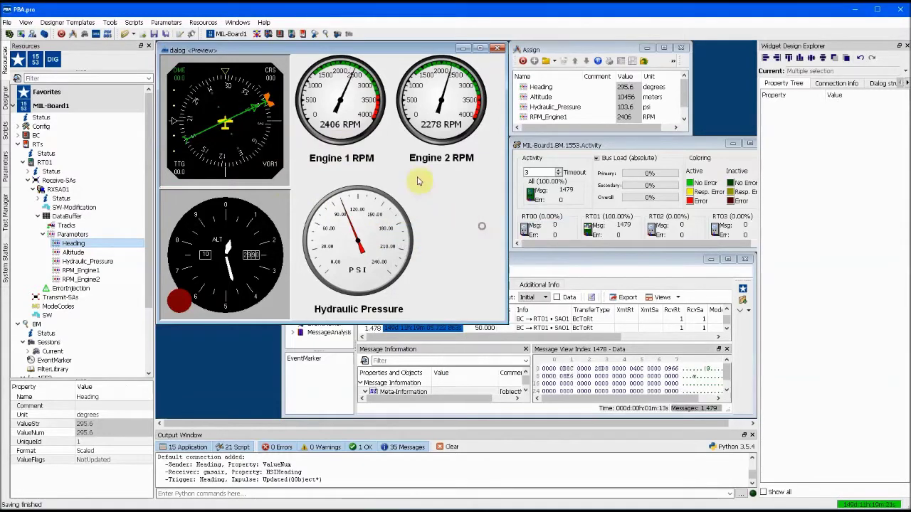
click(325, 35)
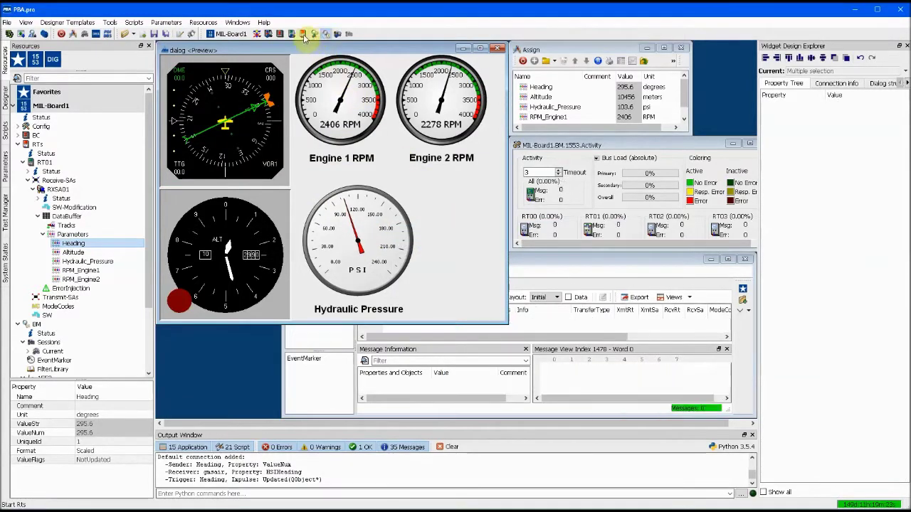
click(304, 35)
click(279, 35)
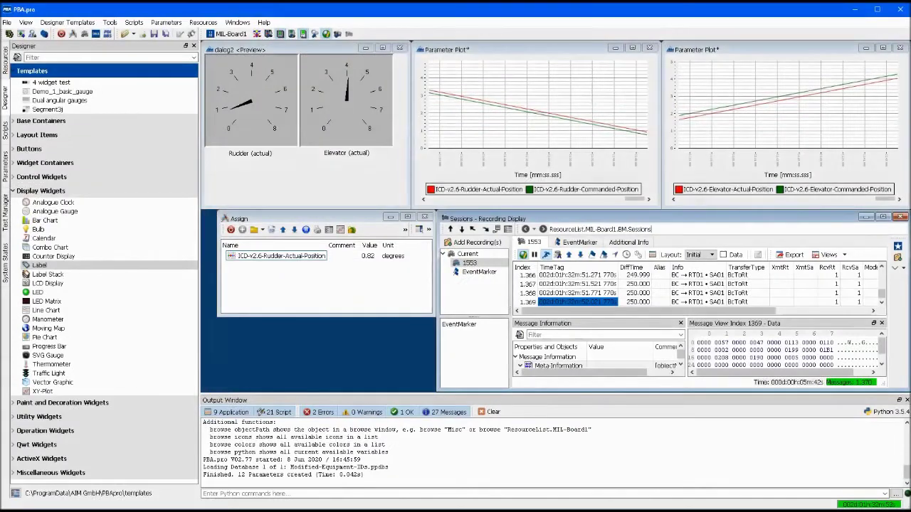
Browse the ICD-v2.6-Rudder-Actual-Position assignment, then resize and reposition the Object Browser window
right_click(279, 258)
click(310, 328)
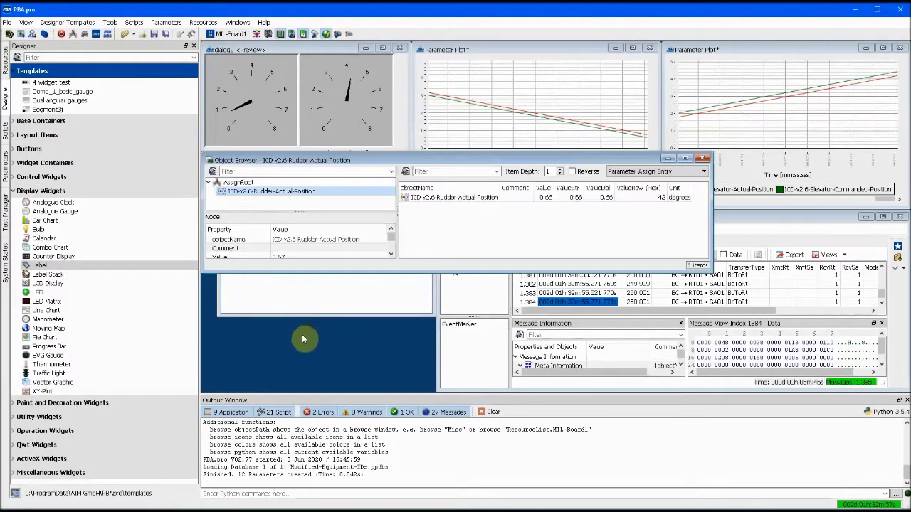
drag(332, 274, 329, 275)
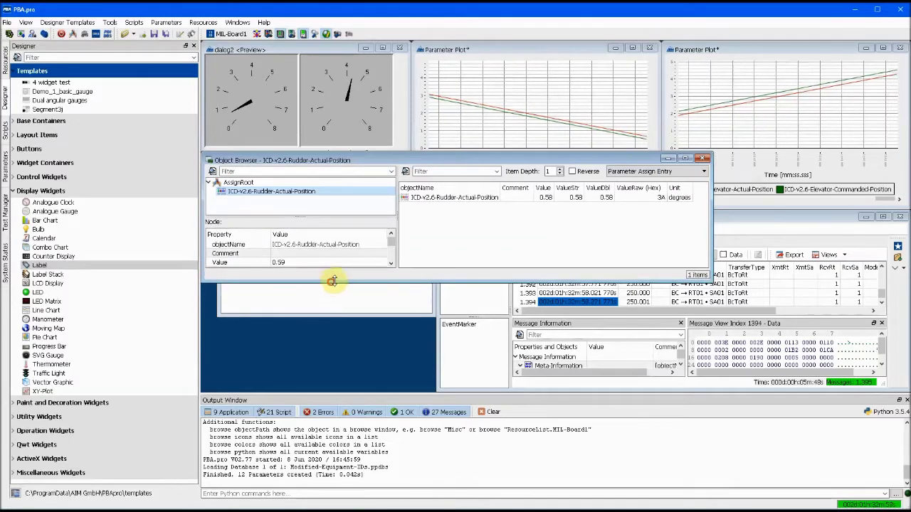
drag(632, 159, 814, 117)
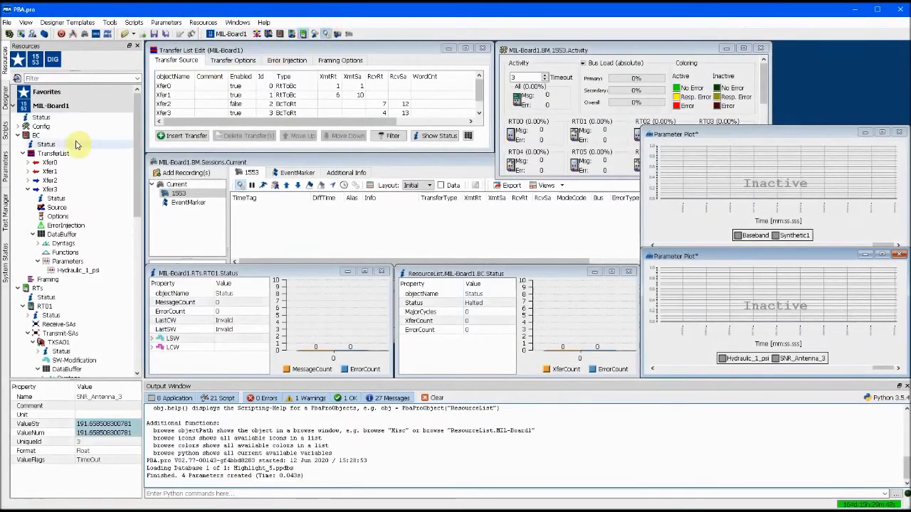
Create a Python handle for the bus controller, start it with obj.Run(1), then stop it with obj.Run(0)
click(67, 135)
drag(217, 483, 213, 489)
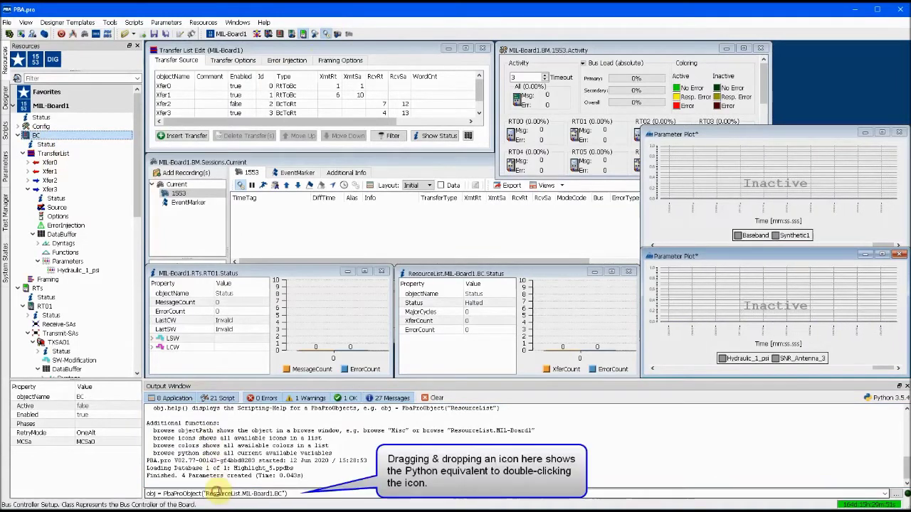
key(Return)
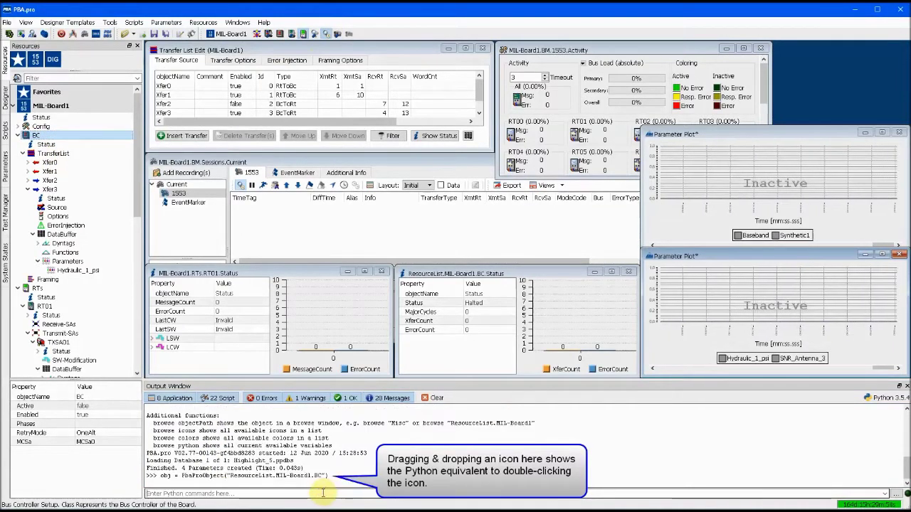
text(obj.)
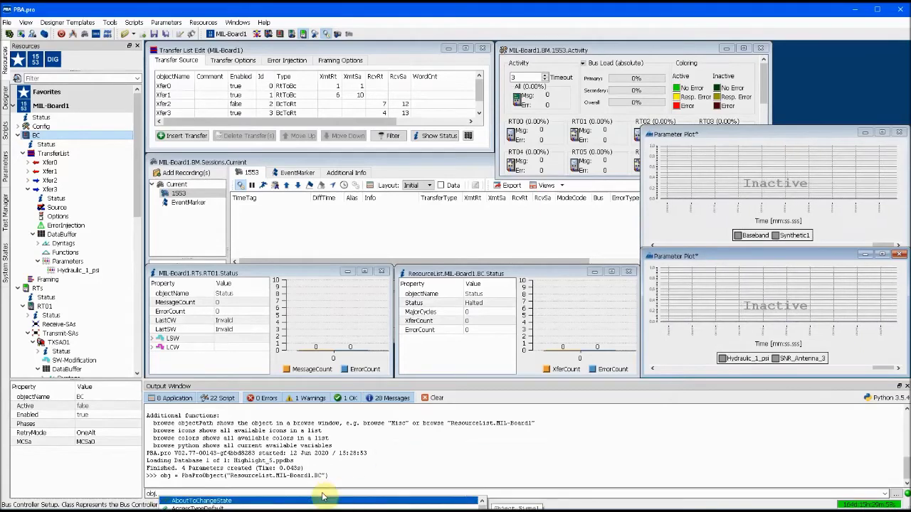
text(Run(1))
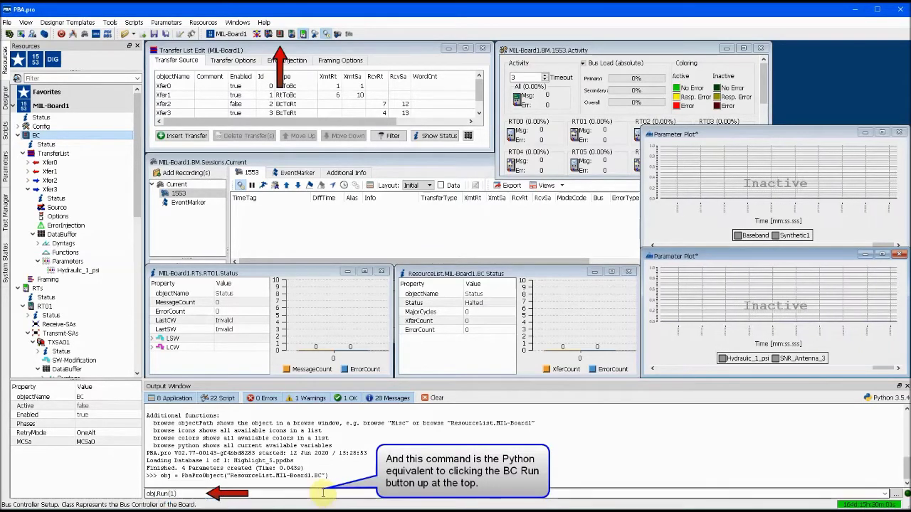
key(Return)
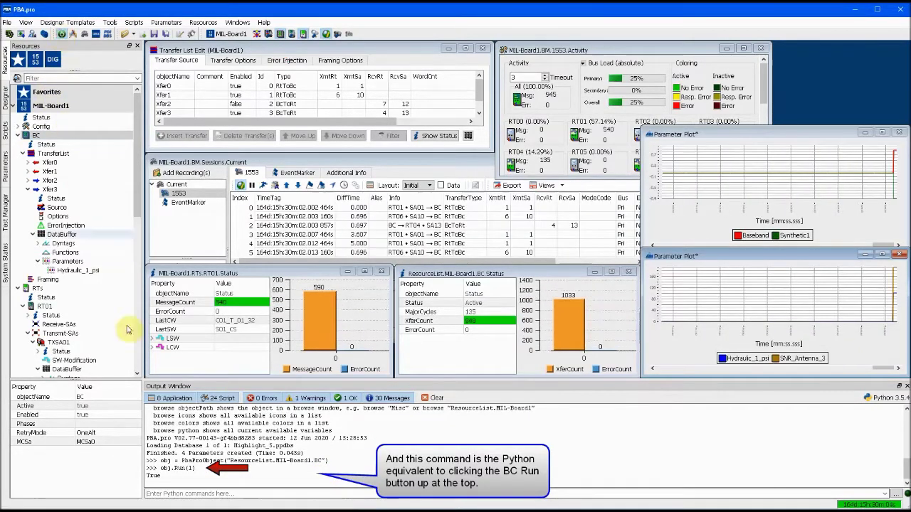
text(o)
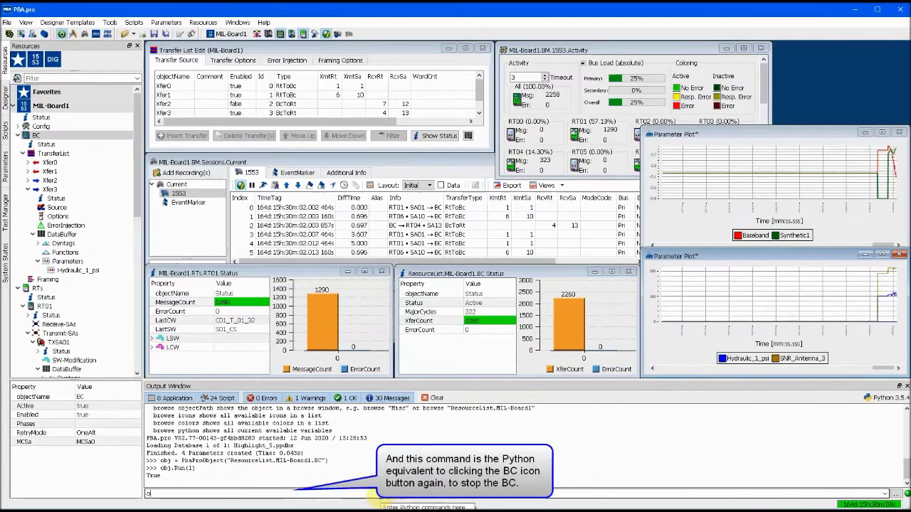
text(bj.Run(0)
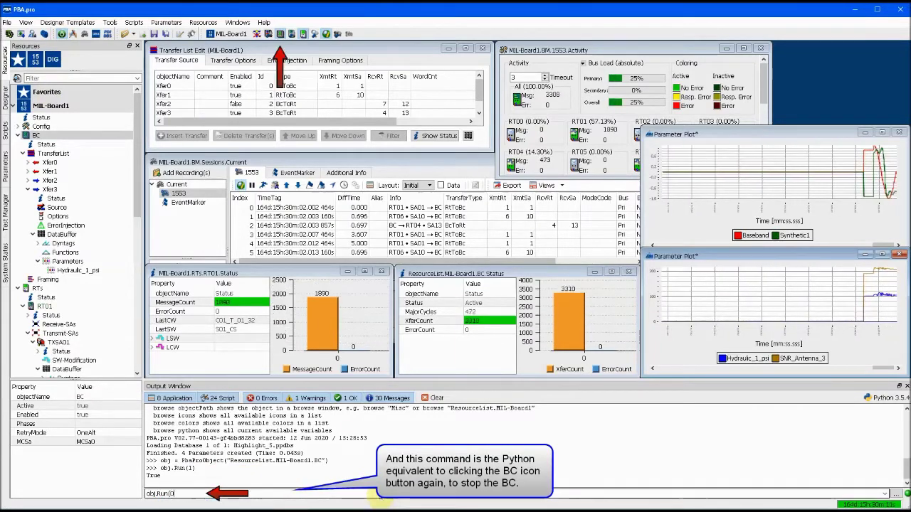
text())
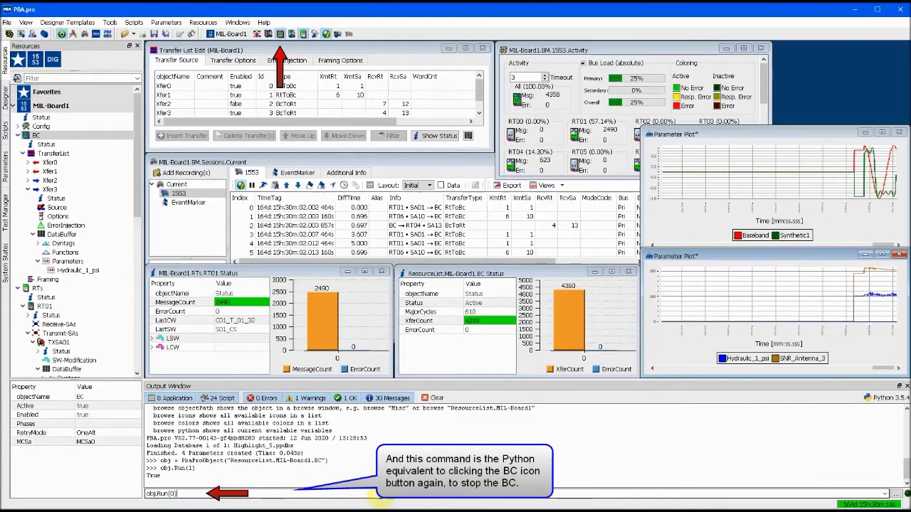
key(Return)
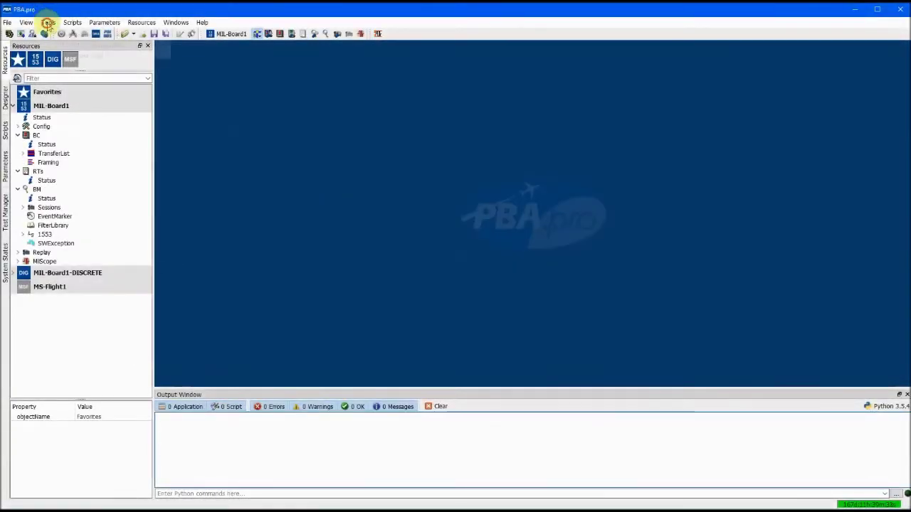
Launch SAE4112 Analogue Tests, start the run, and confirm each Power On/Off prompt
click(47, 22)
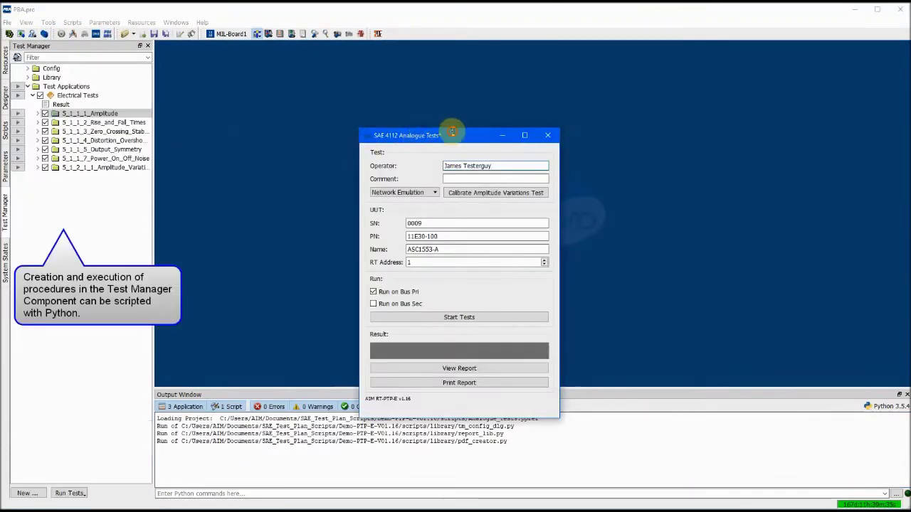
drag(452, 132, 283, 68)
click(282, 255)
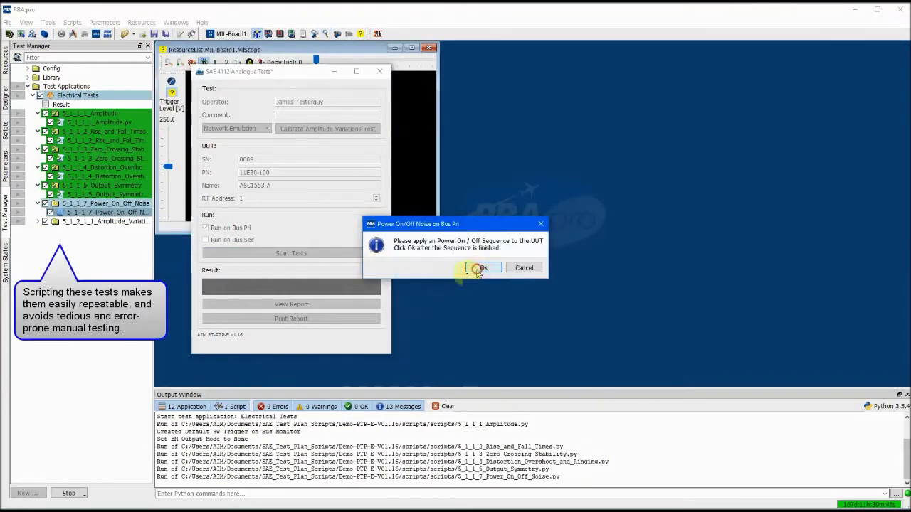
click(478, 269)
click(537, 267)
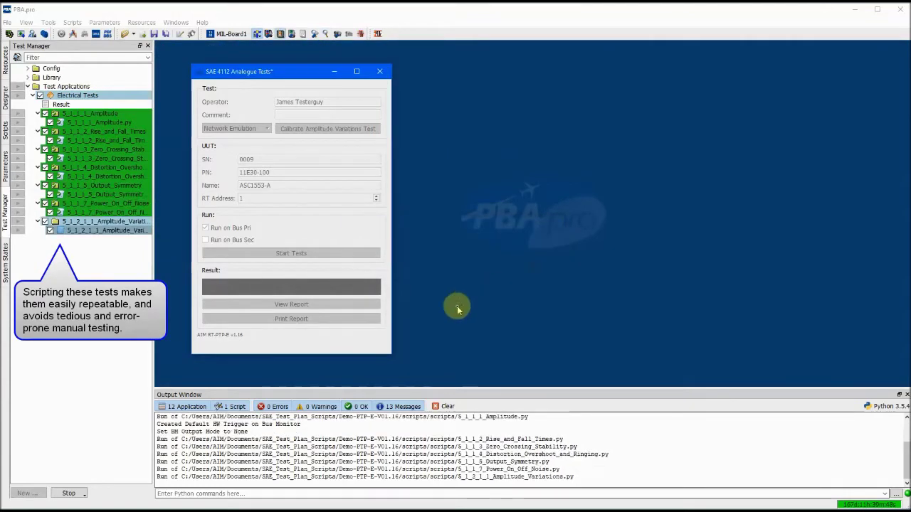